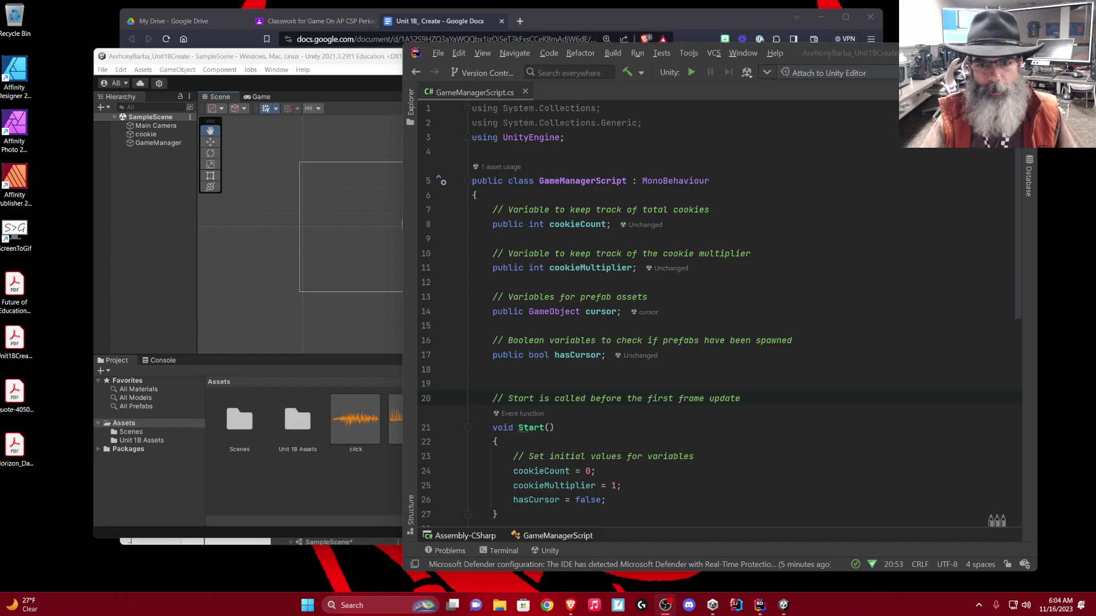
Bring the Unity editor forward and switch between the Scene and Game views
{"action": "left_click", "coordinate": [271, 316]}
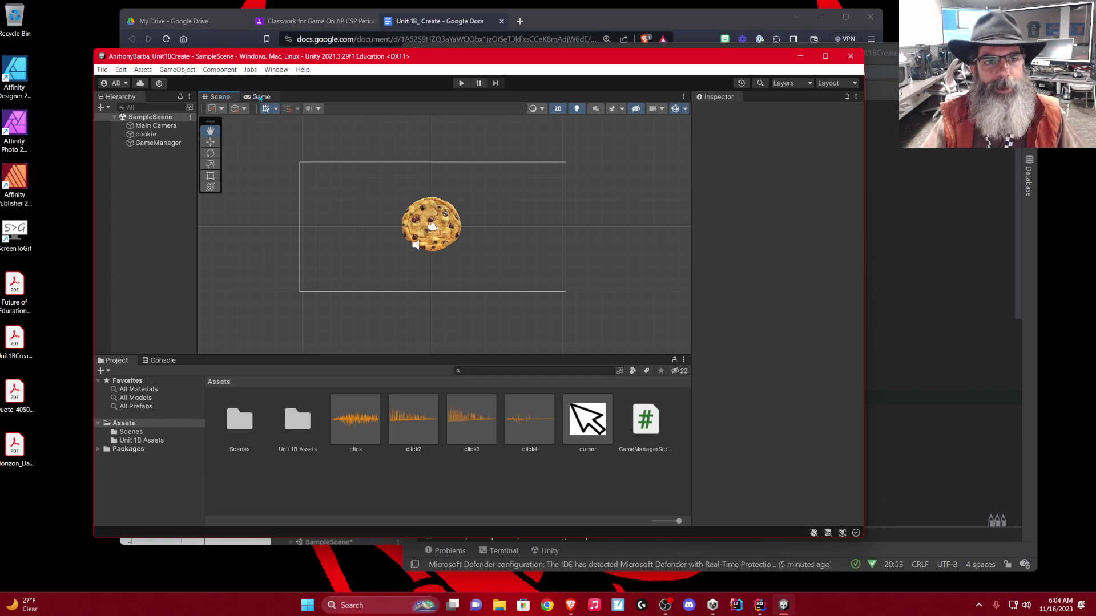
{"action": "left_click", "coordinate": [260, 97]}
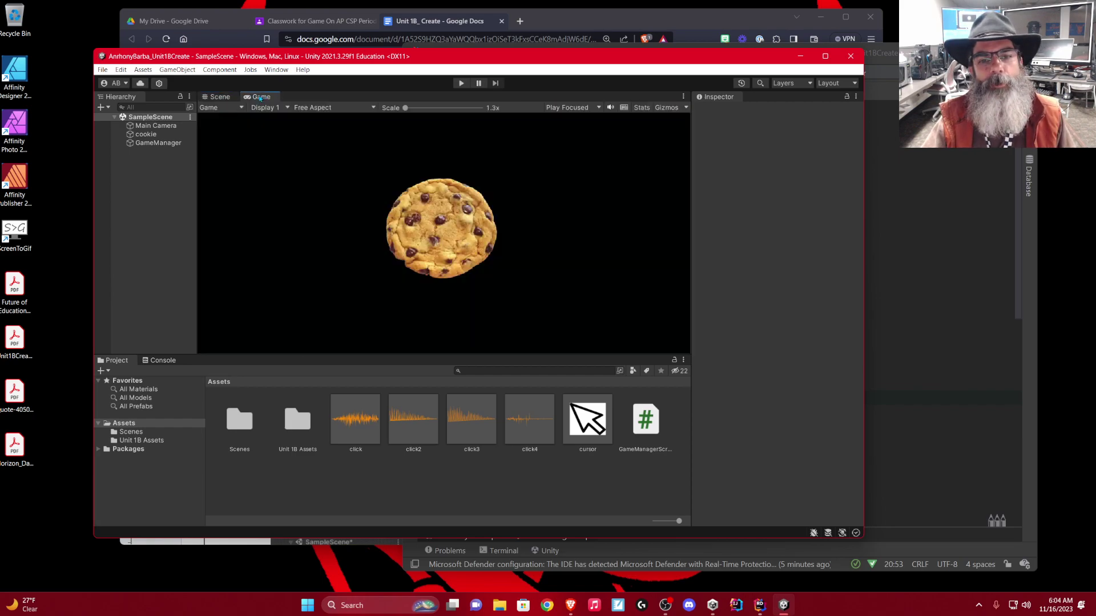
{"action": "left_click", "coordinate": [220, 98]}
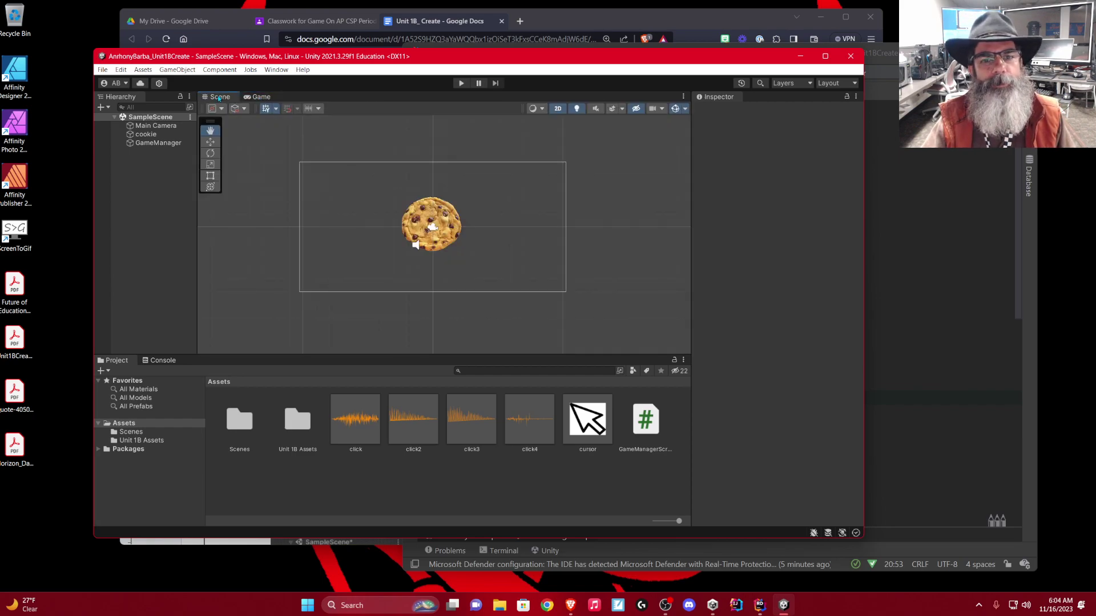
{"action": "left_click", "coordinate": [256, 98]}
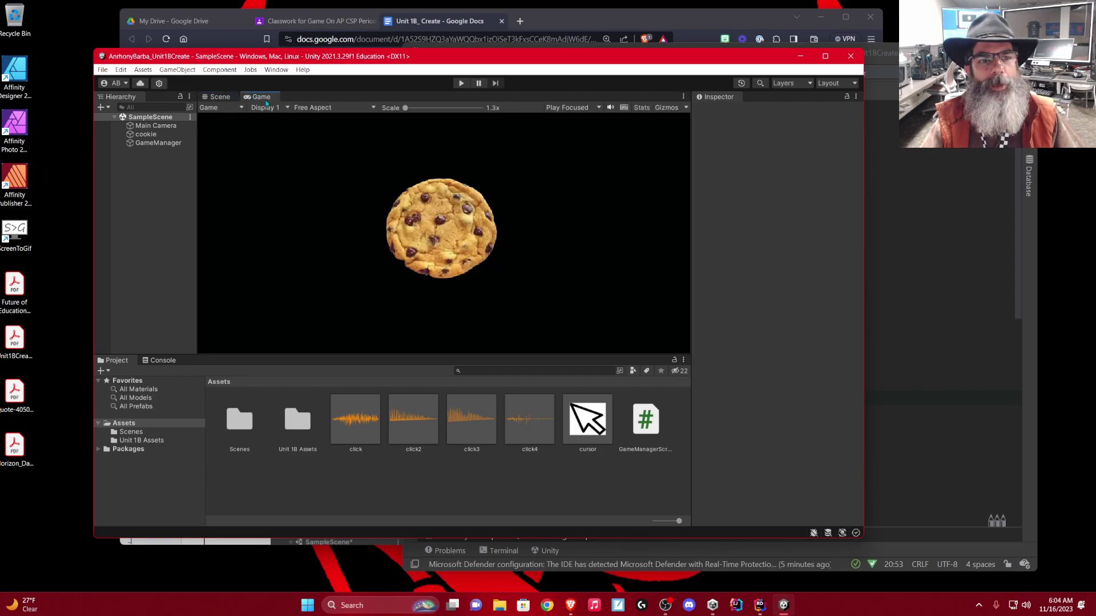
Undock the Game view, resize the panels, and re-dock it beside the Scene view, showing the cookie
{"action": "left_click_drag", "start_coordinate": [267, 101], "coordinate": [580, 204]}
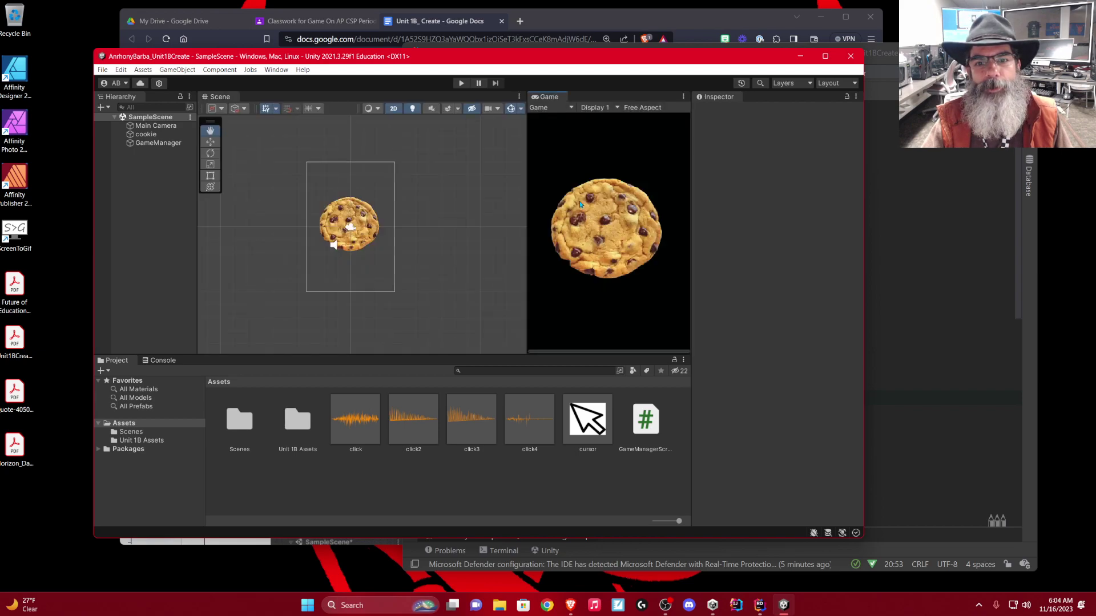
{"action": "left_click_drag", "start_coordinate": [524, 162], "coordinate": [283, 178]}
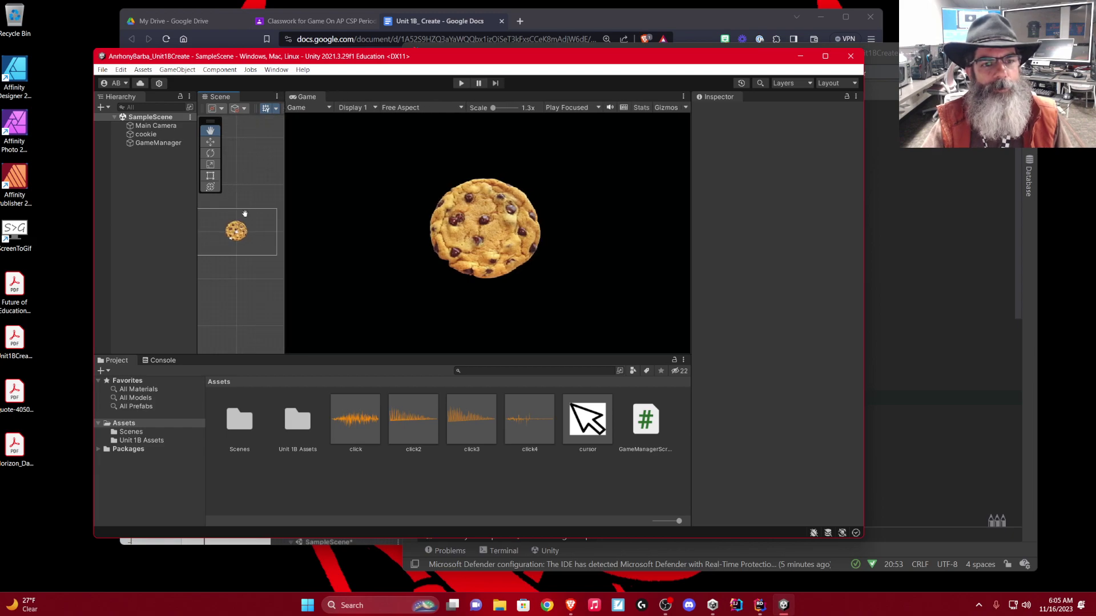
{"action": "left_click_drag", "start_coordinate": [285, 217], "coordinate": [291, 217]}
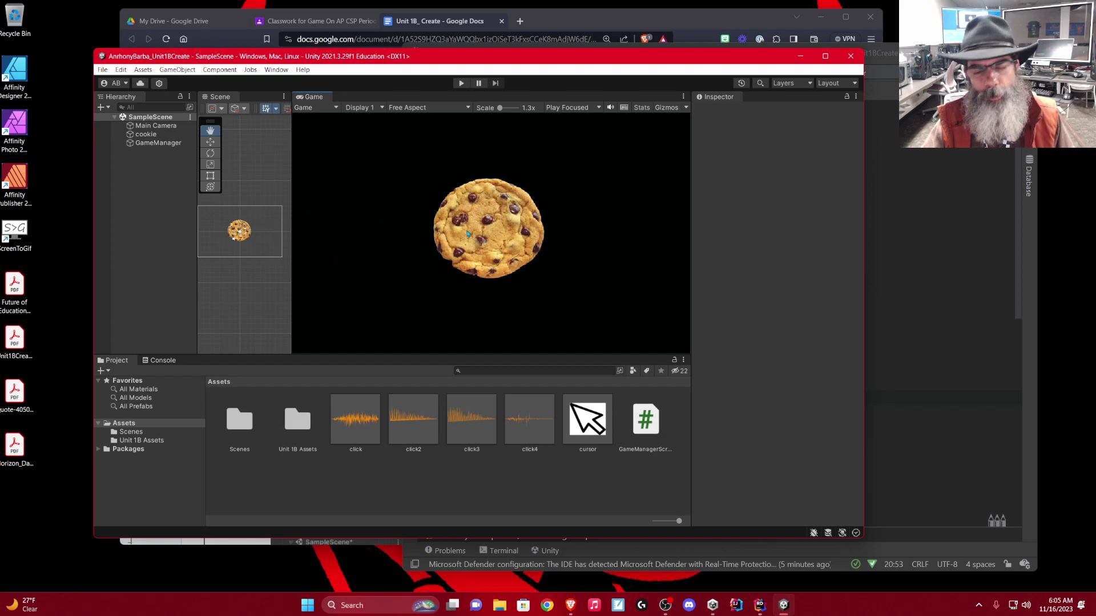
{"action": "left_click_drag", "start_coordinate": [314, 97], "coordinate": [266, 99]}
{"action": "left_click", "coordinate": [222, 98]}
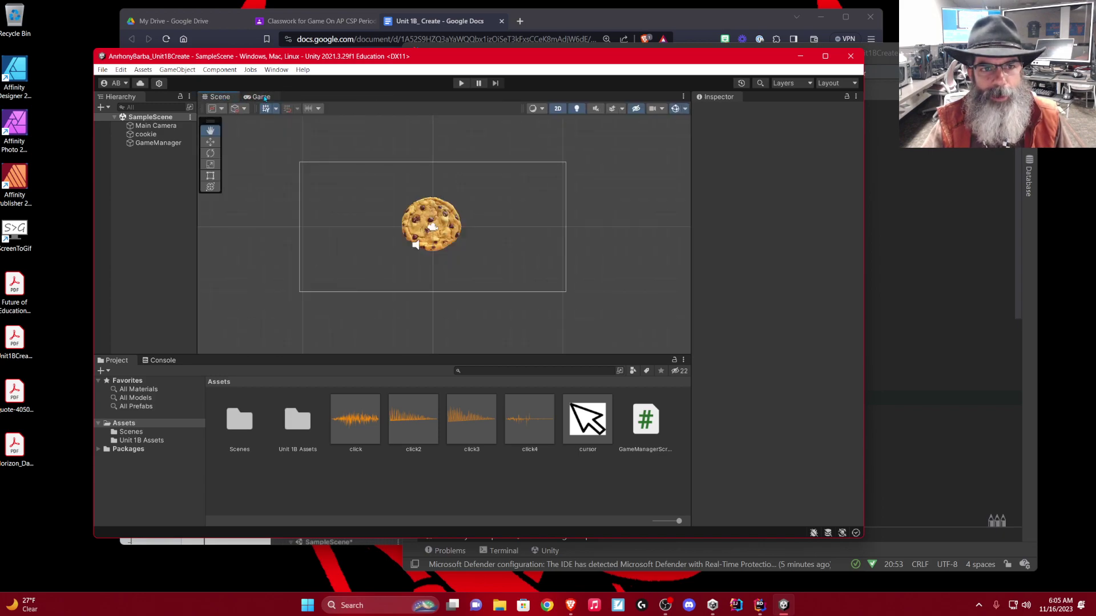
{"action": "left_click", "coordinate": [263, 98]}
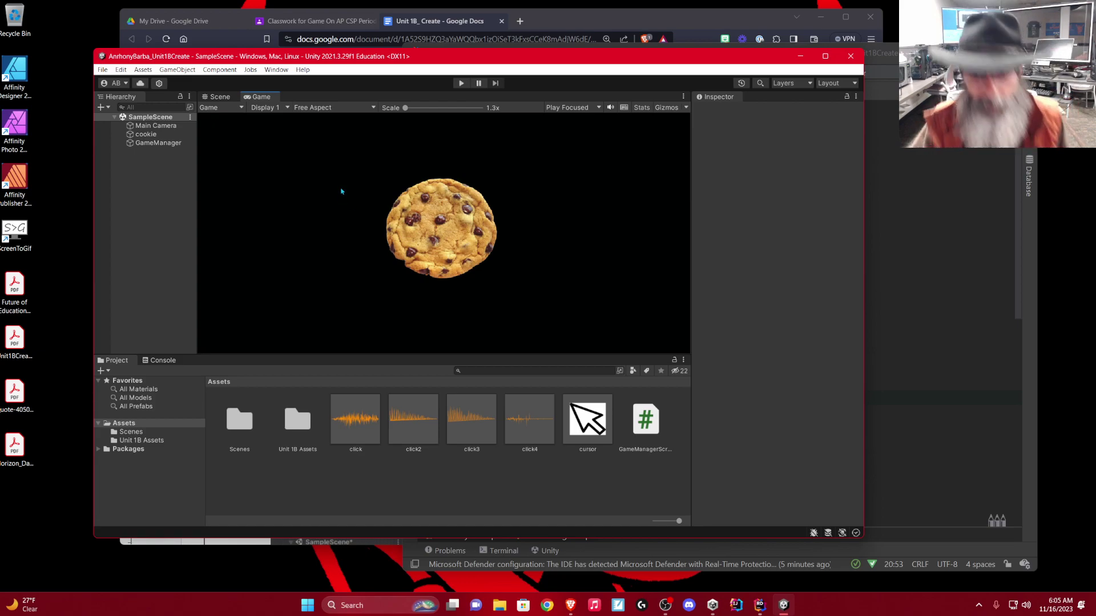
Open the Unit 1B Assets folder, select the Main Camera, and open its Background colour picker
{"action": "left_click", "coordinate": [164, 440]}
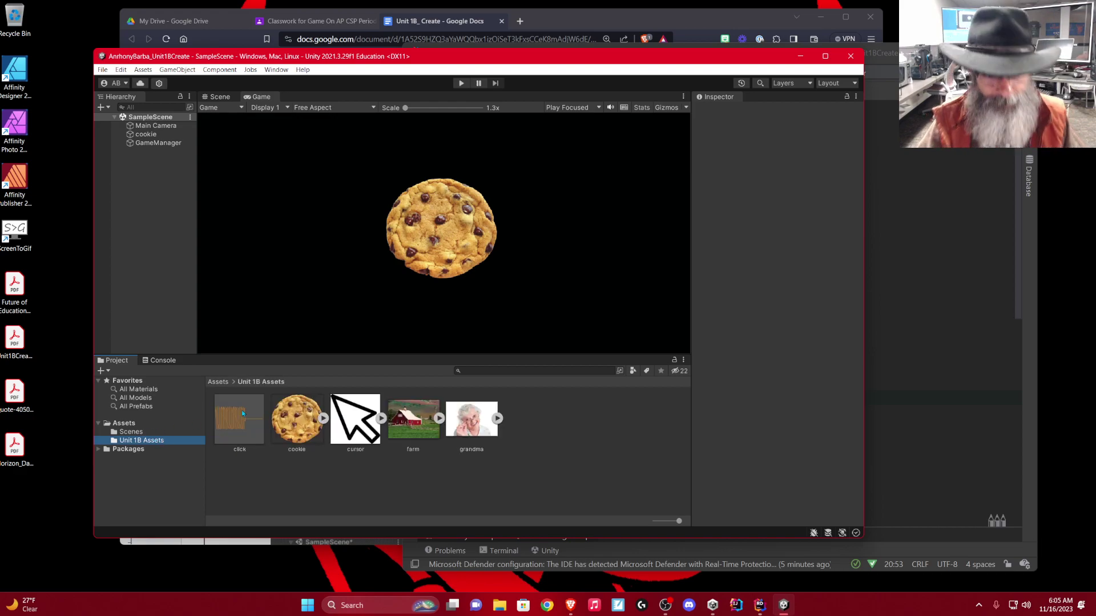
{"action": "left_click", "coordinate": [157, 134]}
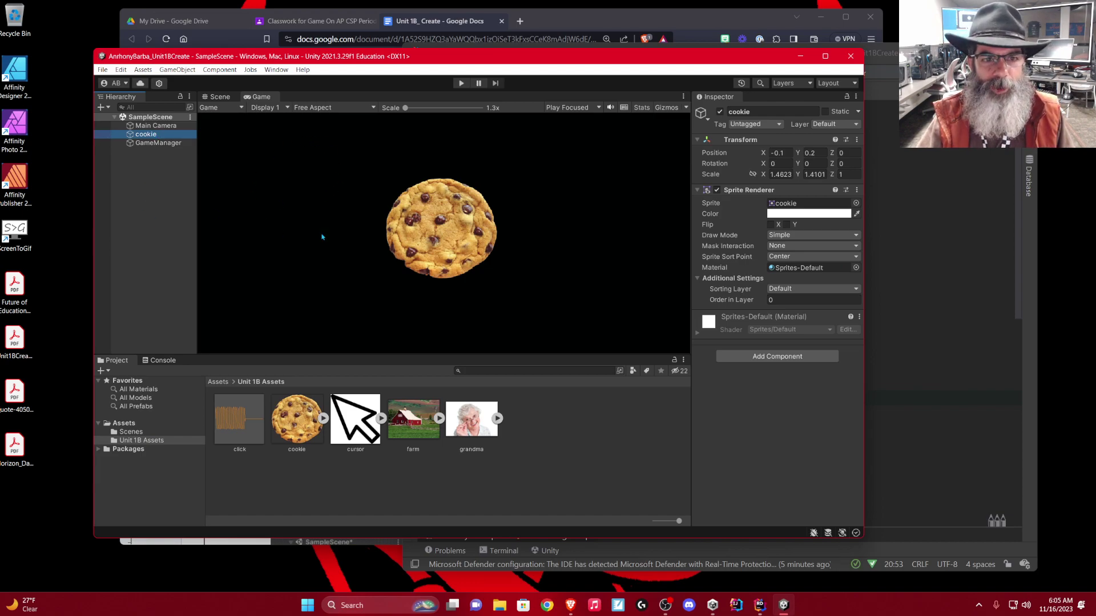
{"action": "left_click", "coordinate": [178, 127]}
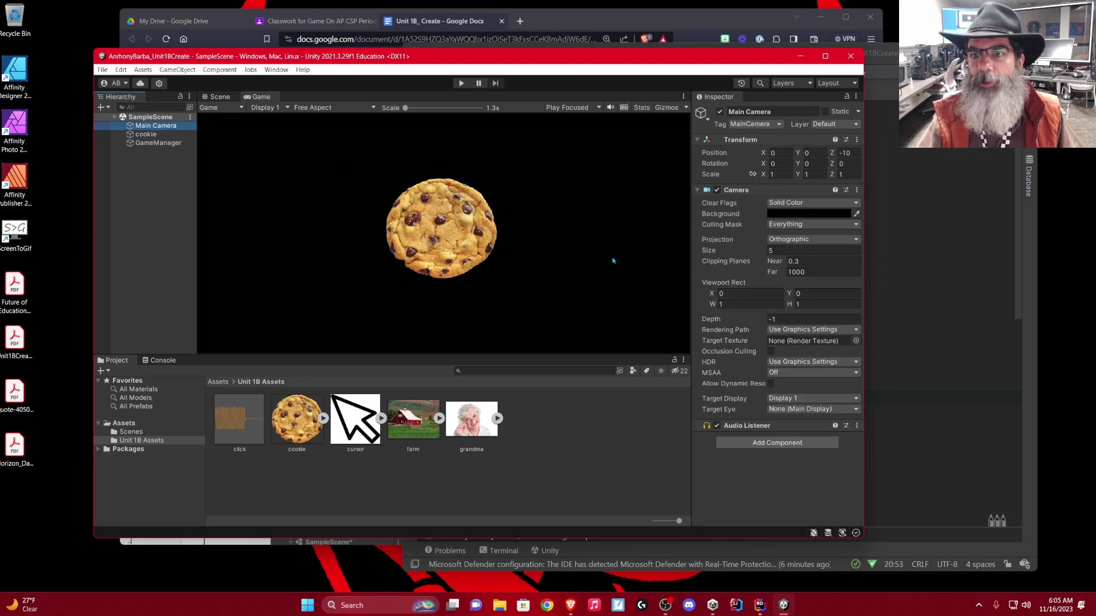
{"action": "left_click", "coordinate": [791, 215]}
Set the camera background to red D9091C, close the picker, and reselect the cookie
{"action": "left_click_drag", "start_coordinate": [881, 330], "coordinate": [905, 309]}
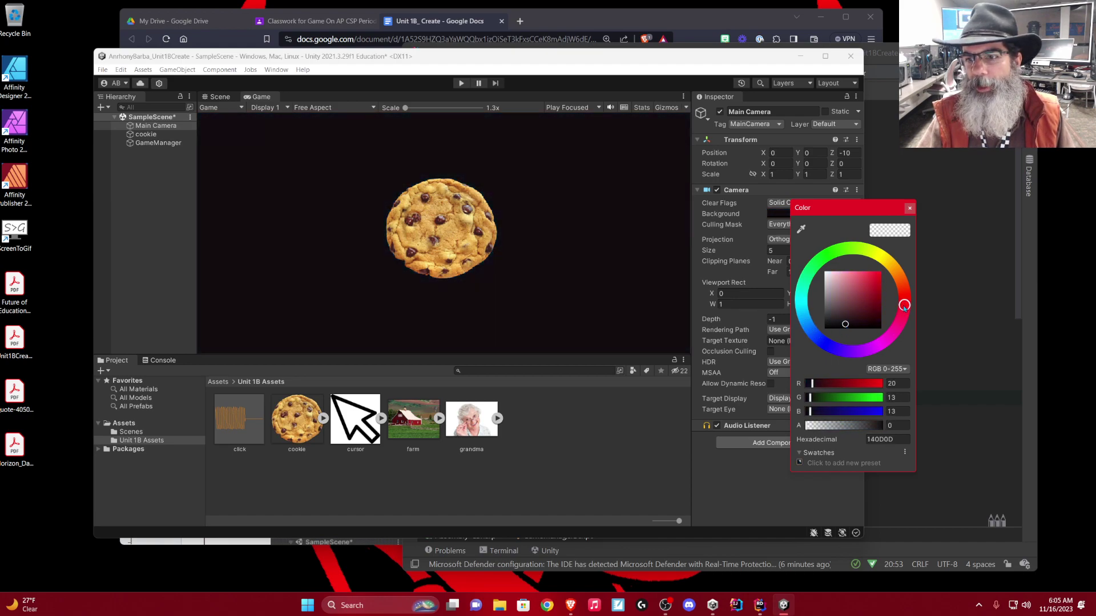
{"action": "left_click_drag", "start_coordinate": [848, 329], "coordinate": [881, 283]}
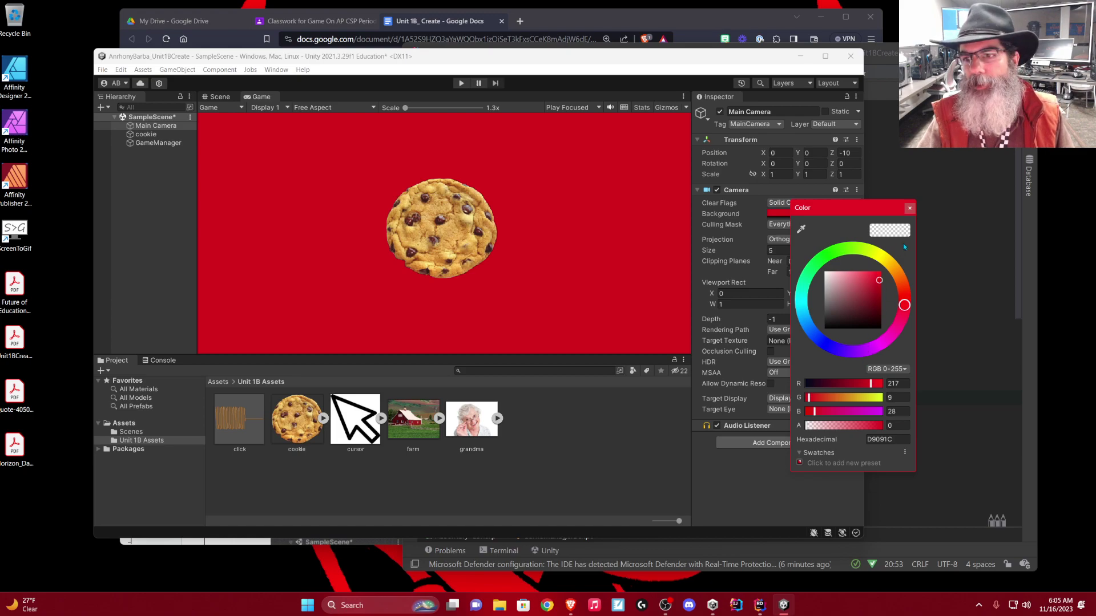
{"action": "left_click", "coordinate": [909, 207]}
{"action": "left_click", "coordinate": [170, 136]}
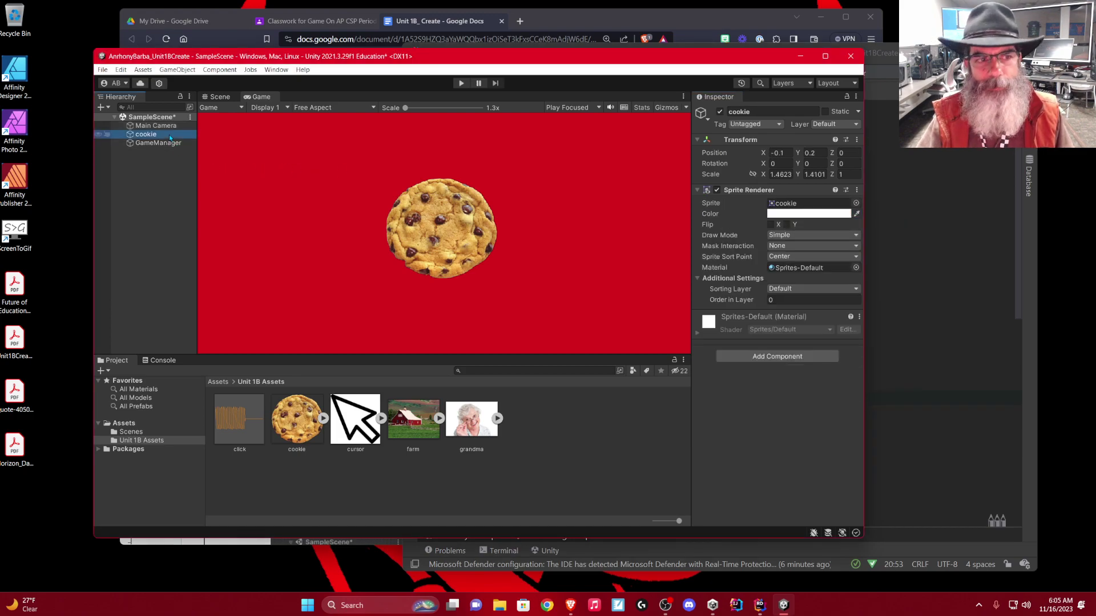
Select GameManager, expand its Audio Source to reveal the click4 clip, and list the root Assets folder
{"action": "left_click", "coordinate": [171, 143]}
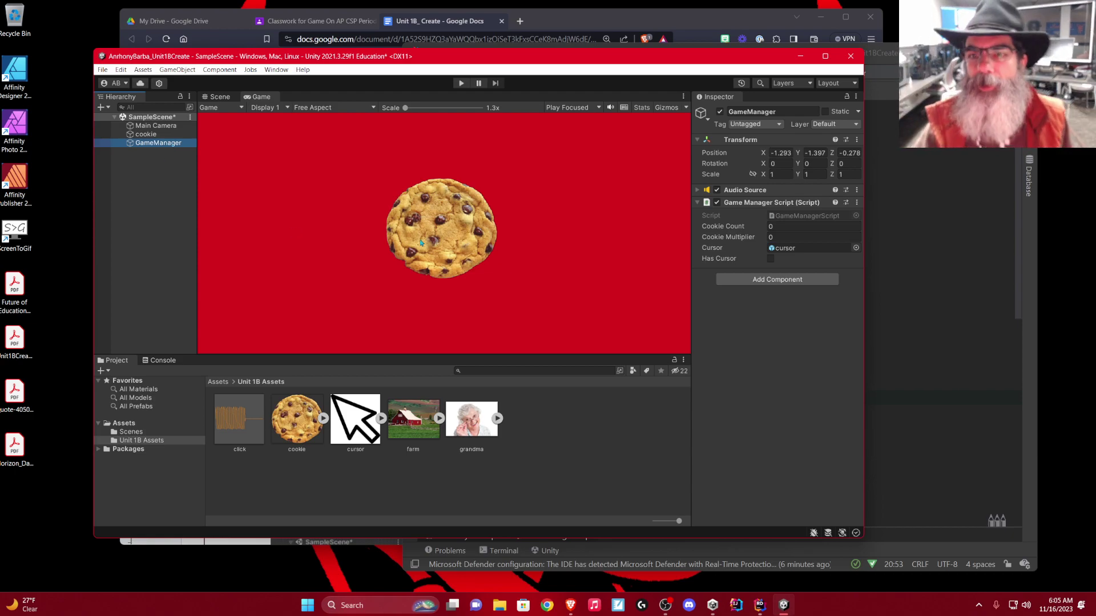
{"action": "left_click", "coordinate": [697, 190]}
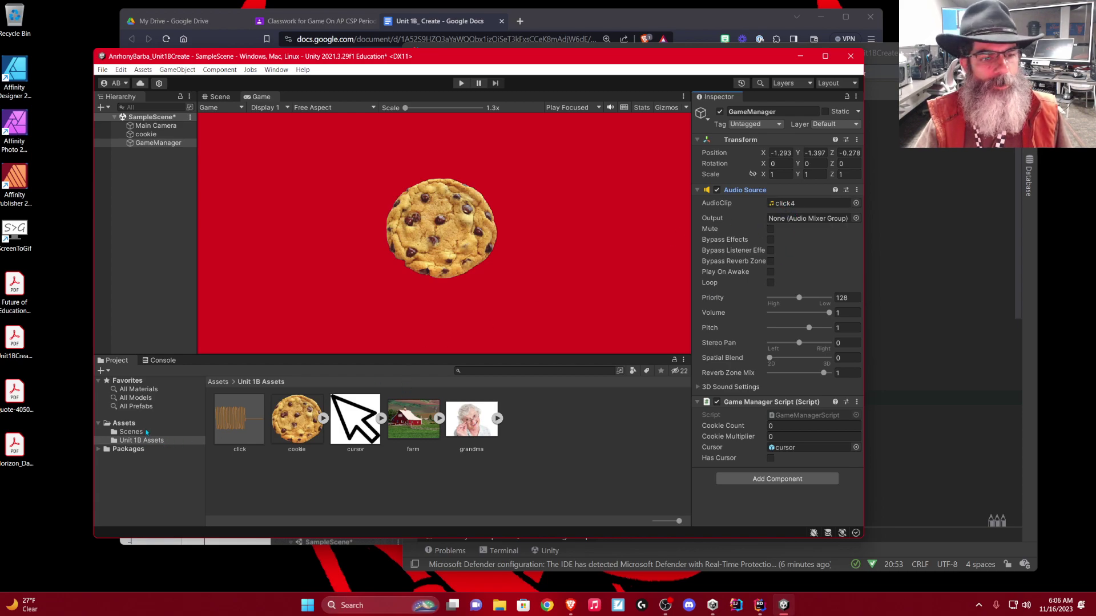
{"action": "left_click", "coordinate": [123, 424]}
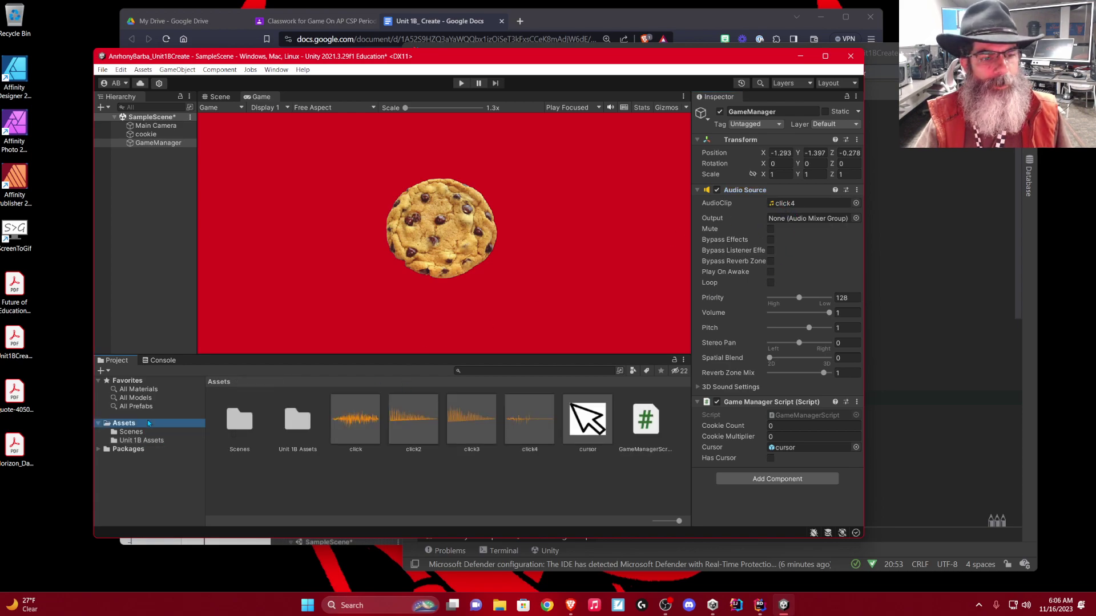
Preview the click4, click3, click2 and click sounds in the Assets folder
{"action": "left_click", "coordinate": [527, 424]}
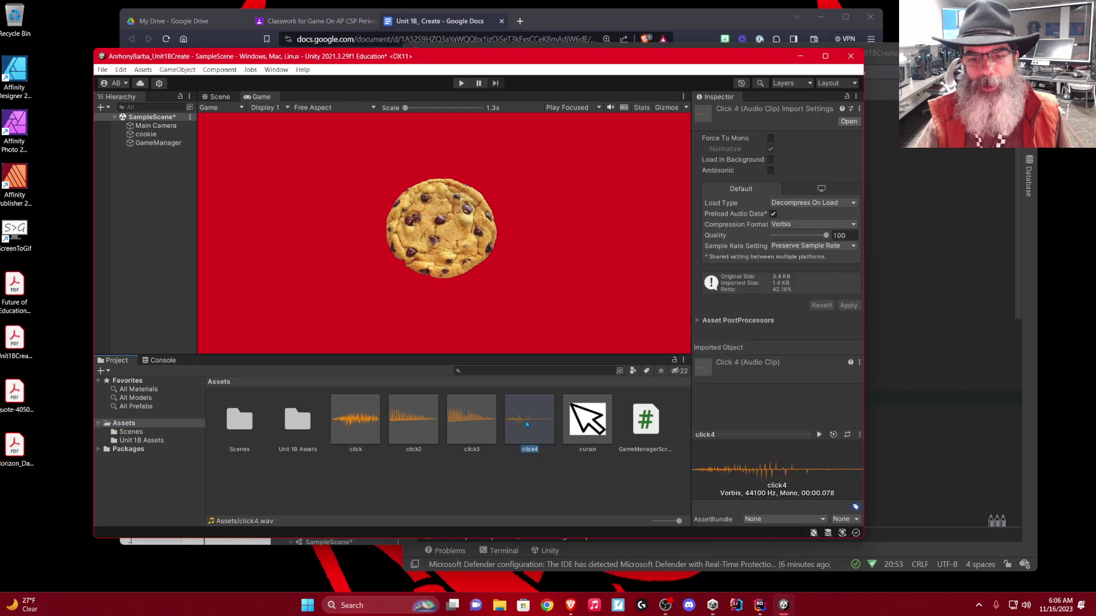
{"action": "left_click", "coordinate": [820, 435]}
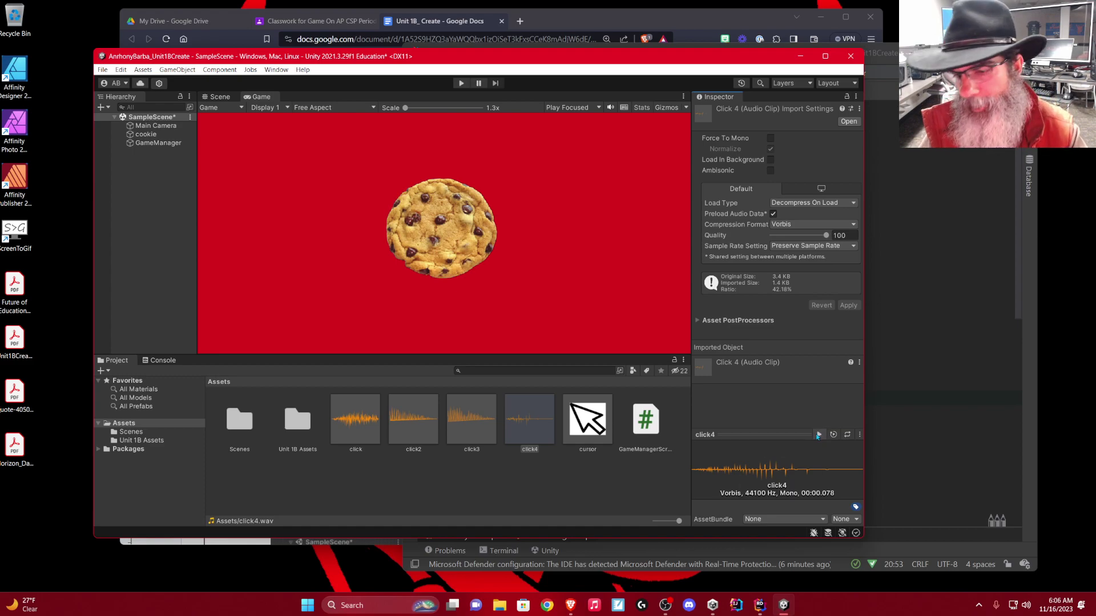
{"action": "key", "text": "Left"}
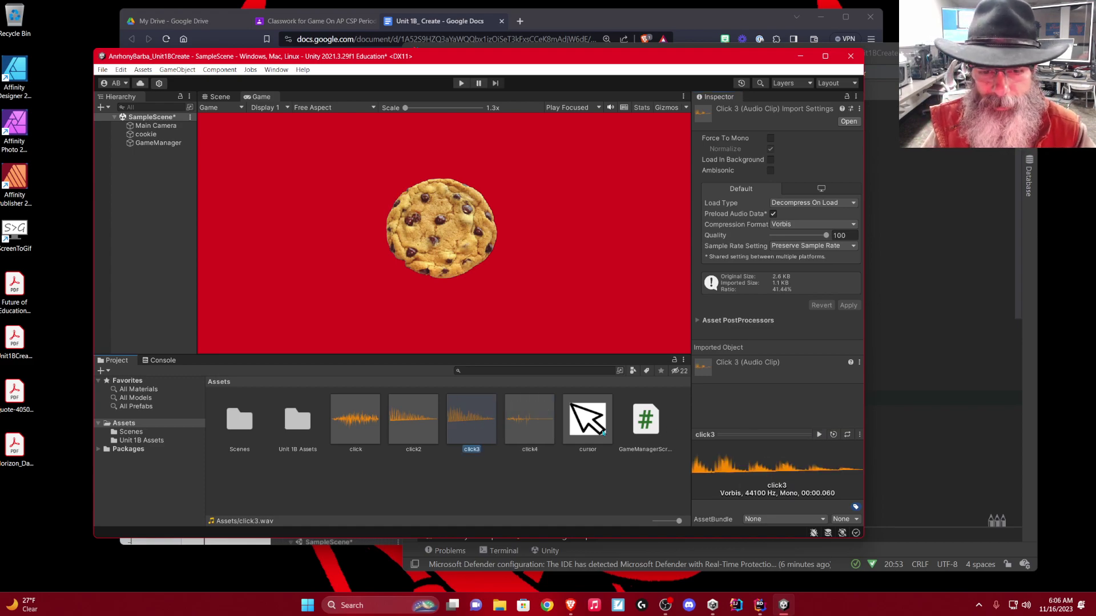
{"action": "left_click", "coordinate": [819, 435]}
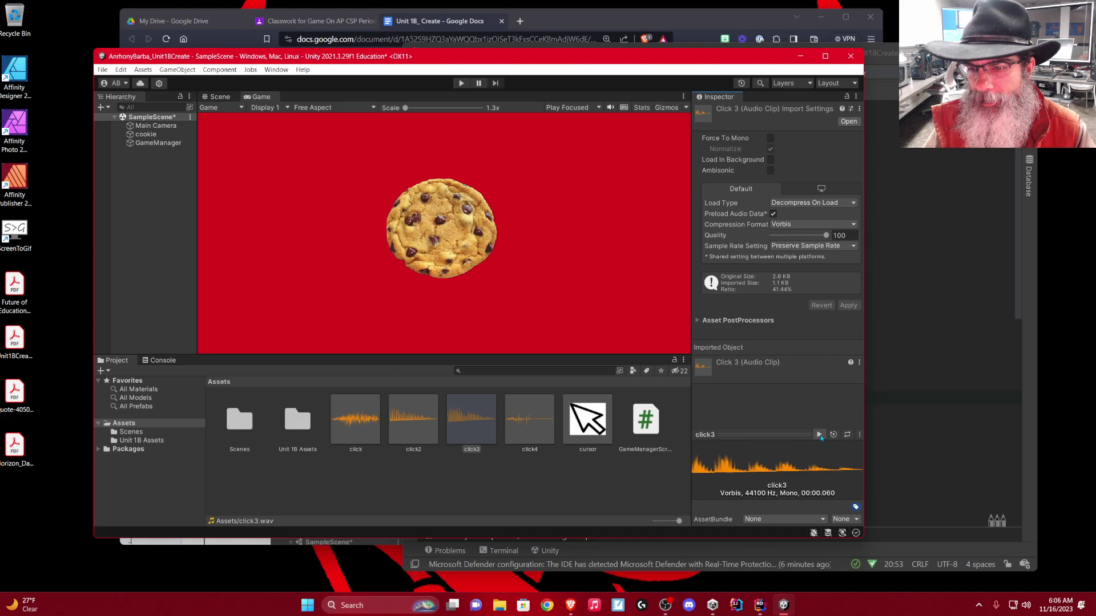
{"action": "left_click", "coordinate": [434, 423]}
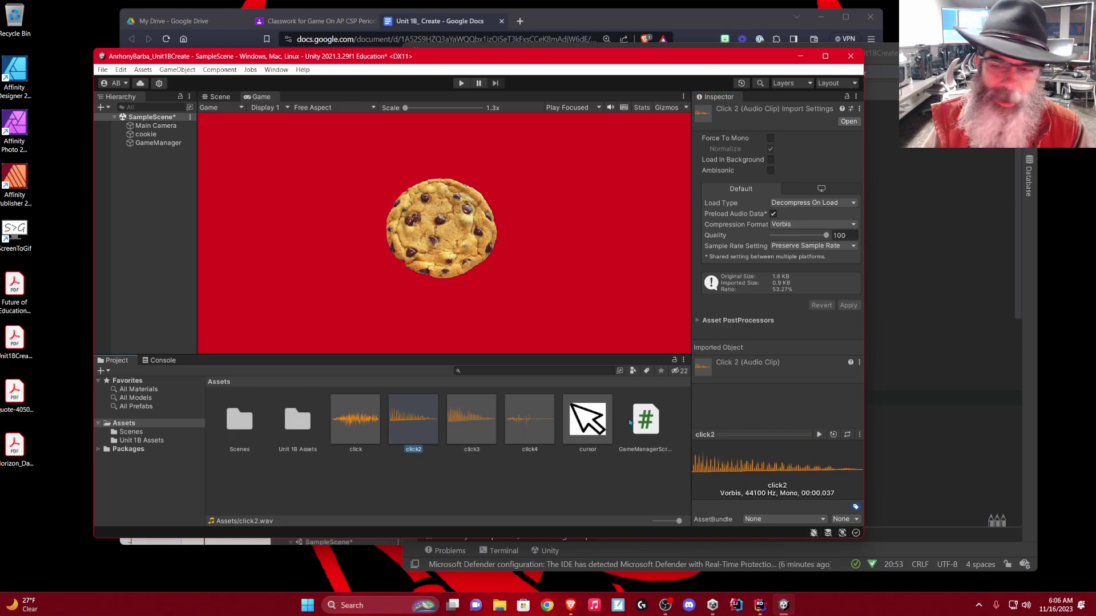
{"action": "left_click", "coordinate": [819, 435]}
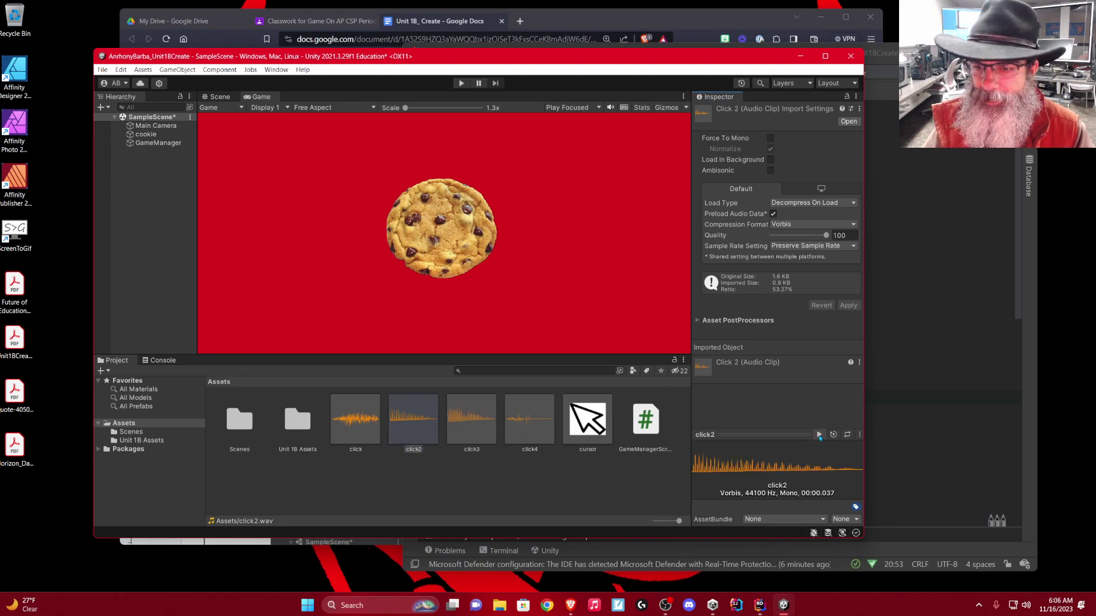
{"action": "left_click", "coordinate": [371, 429]}
{"action": "left_click", "coordinate": [819, 435]}
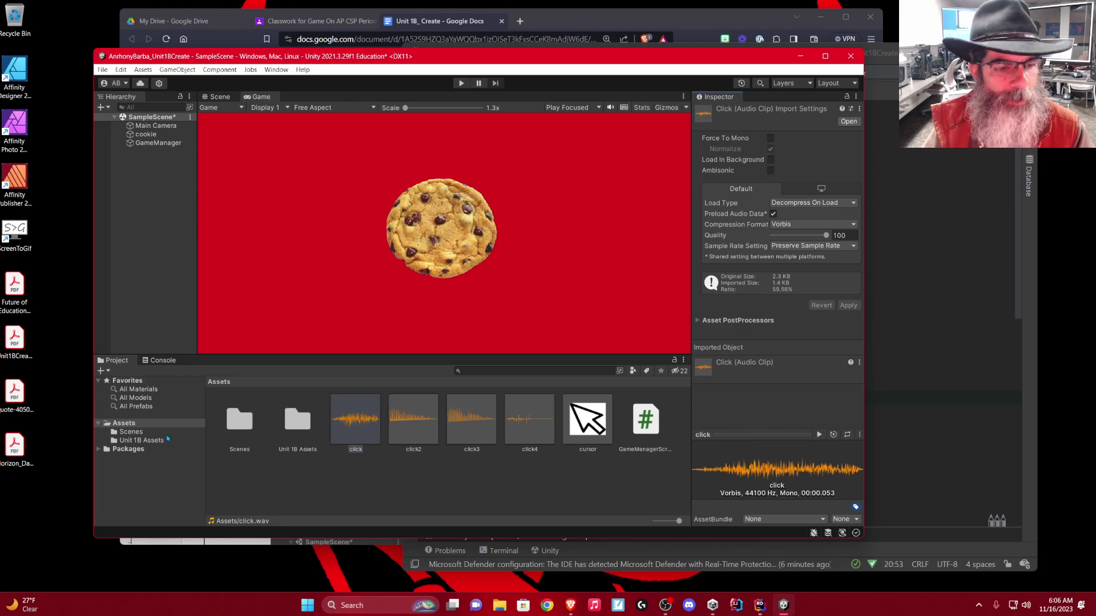
Preview the click sound in Unit 1B Assets, then reselect GameManager
{"action": "left_click", "coordinate": [149, 440]}
{"action": "left_click", "coordinate": [249, 426]}
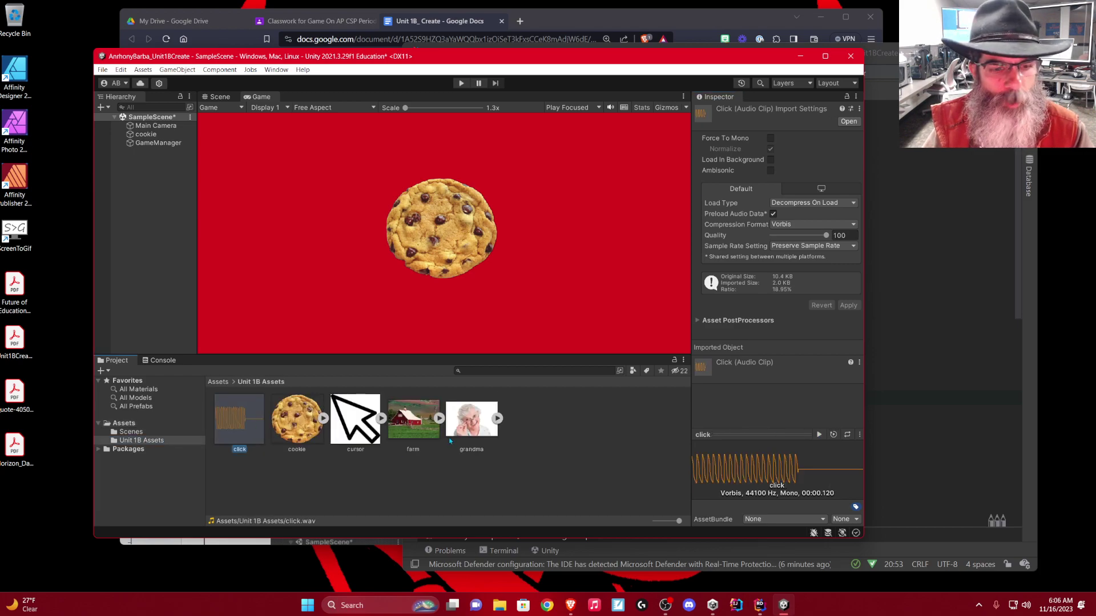
{"action": "left_click", "coordinate": [819, 435]}
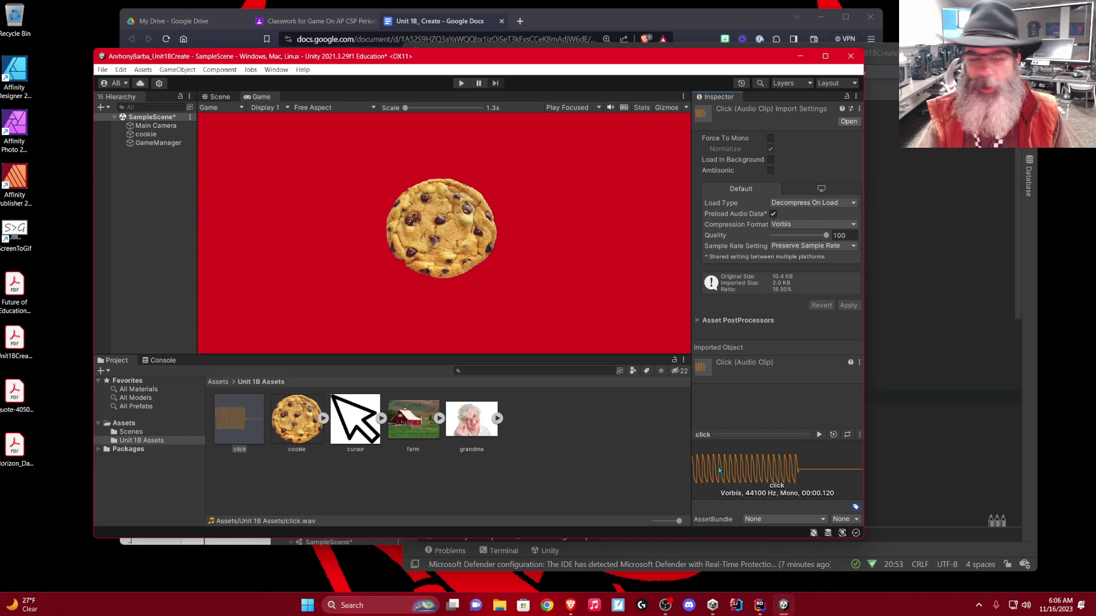
{"action": "left_click", "coordinate": [159, 143]}
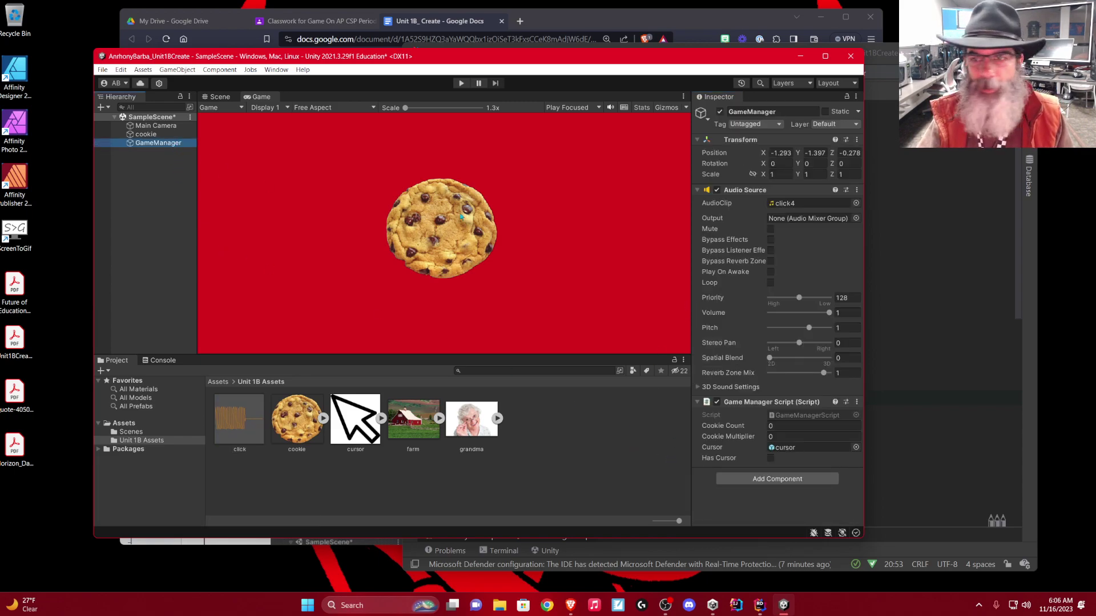
Assign the Unit 1B Assets click sound to GameManager's Audio Source and collapse that component
{"action": "left_click_drag", "start_coordinate": [237, 434], "coordinate": [805, 203]}
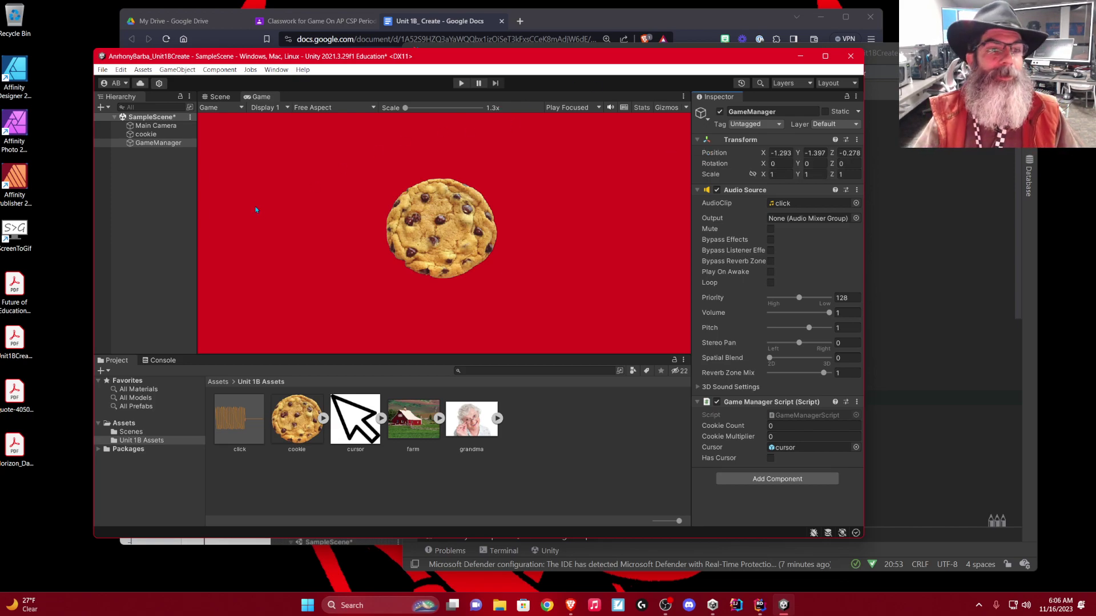
{"action": "left_click", "coordinate": [742, 190]}
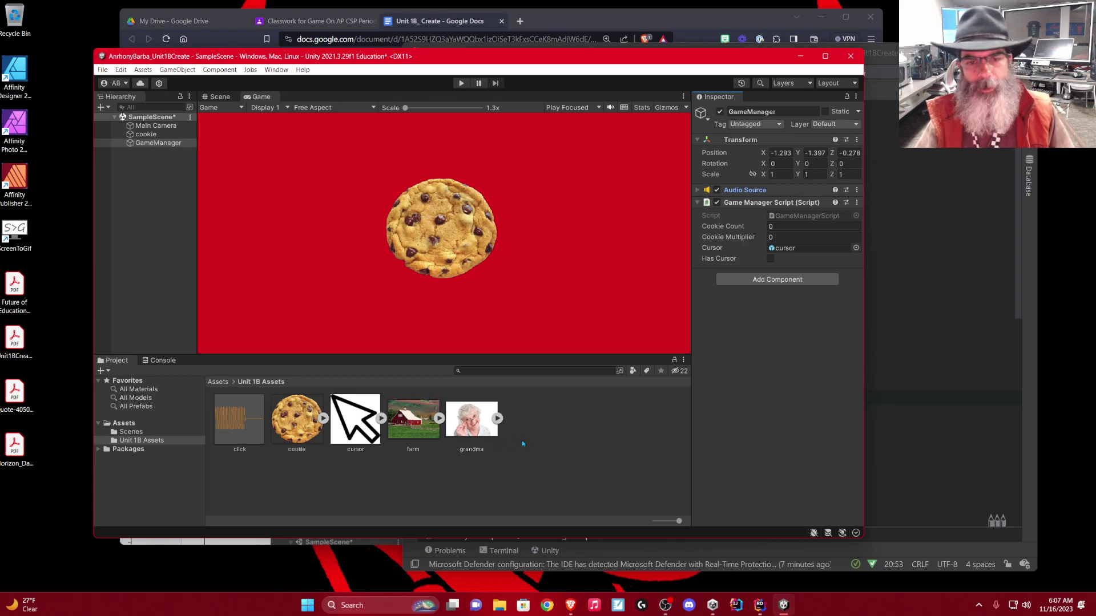
{"action": "left_click", "coordinate": [902, 398]}
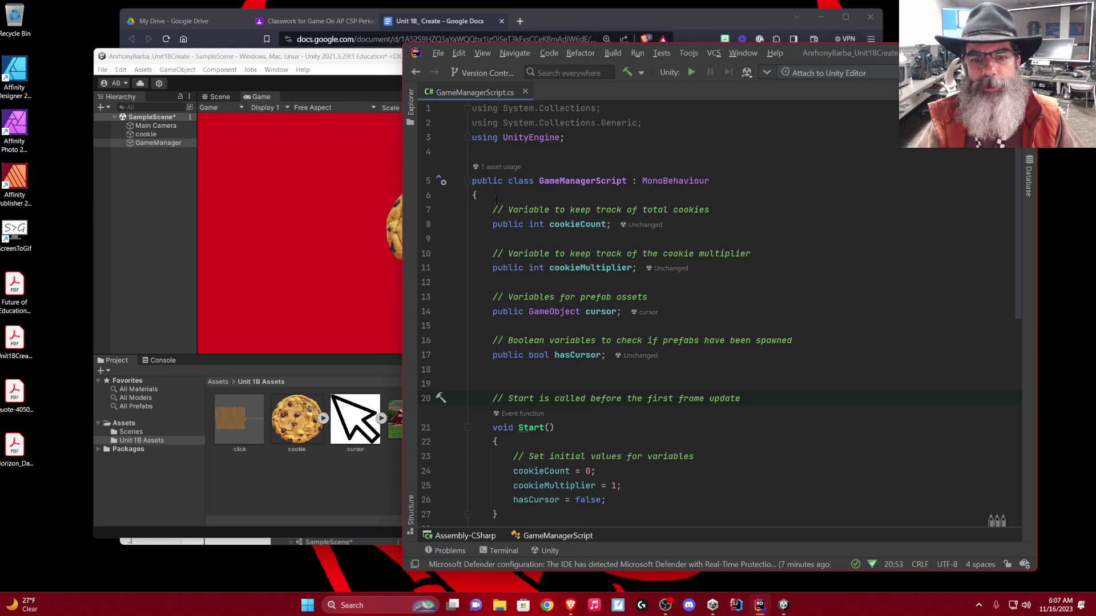
Scroll through GameManagerScript.cs and select its three using statements at the top
{"action": "scroll", "coordinate": [497, 290], "scroll_direction": "down", "scroll_amount": 1}
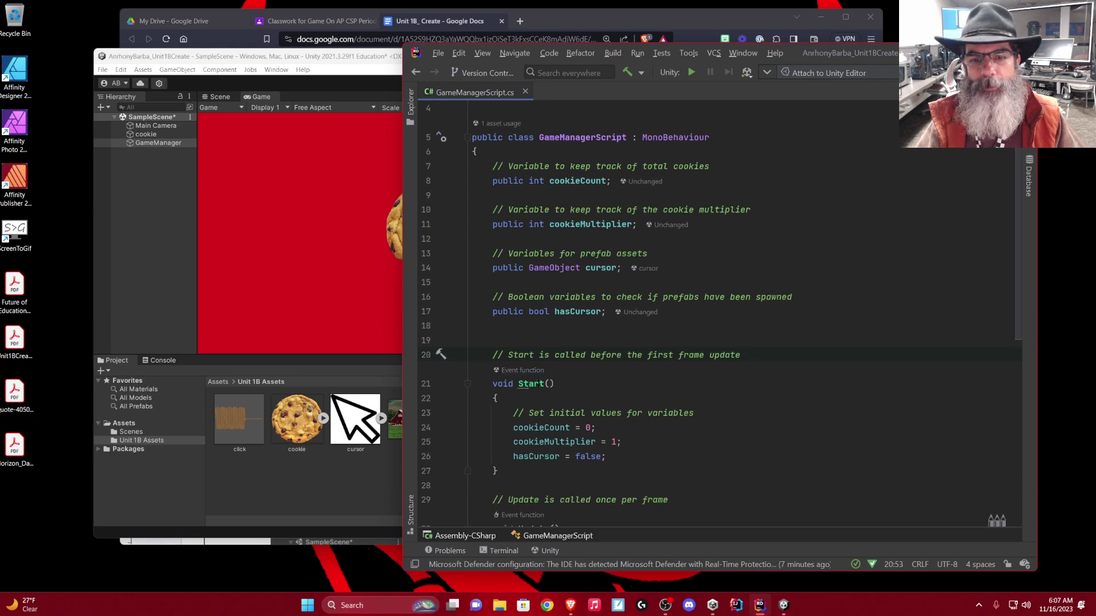
{"action": "scroll", "coordinate": [591, 335], "scroll_direction": "up", "scroll_amount": 1}
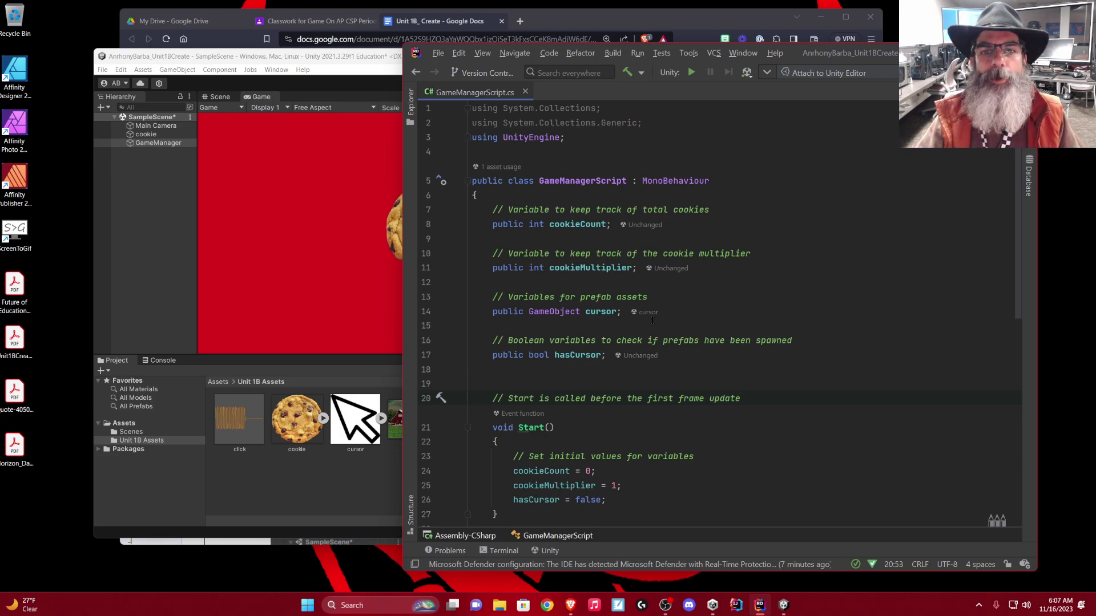
{"action": "left_click_drag", "start_coordinate": [565, 137], "coordinate": [472, 108]}
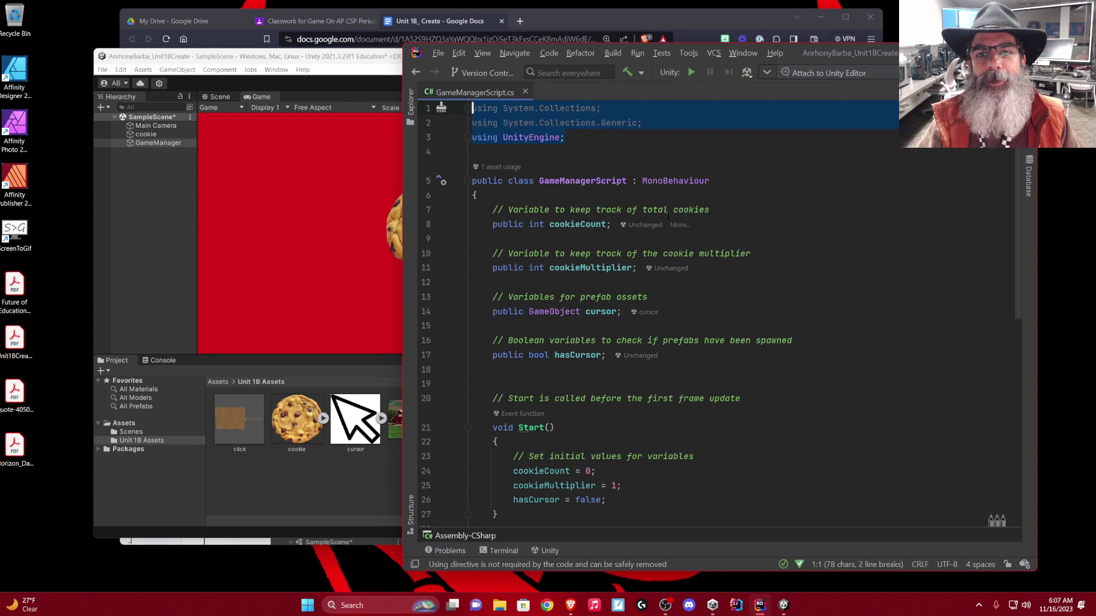